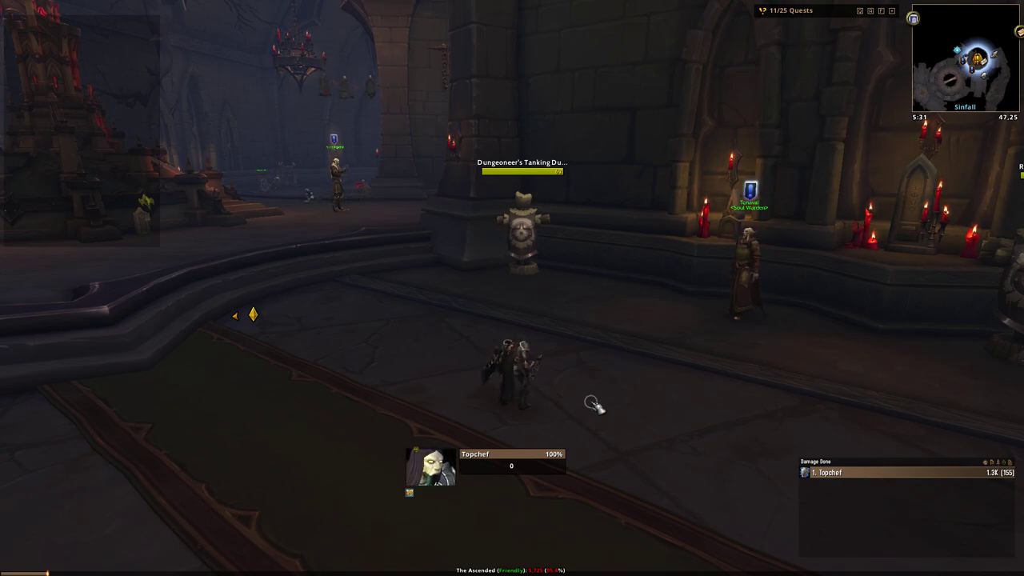
# Create a WeakAuras progress bar named "Test HP" and move it to about X offset 279, Y offset 64.
pyautogui.write('/wa')
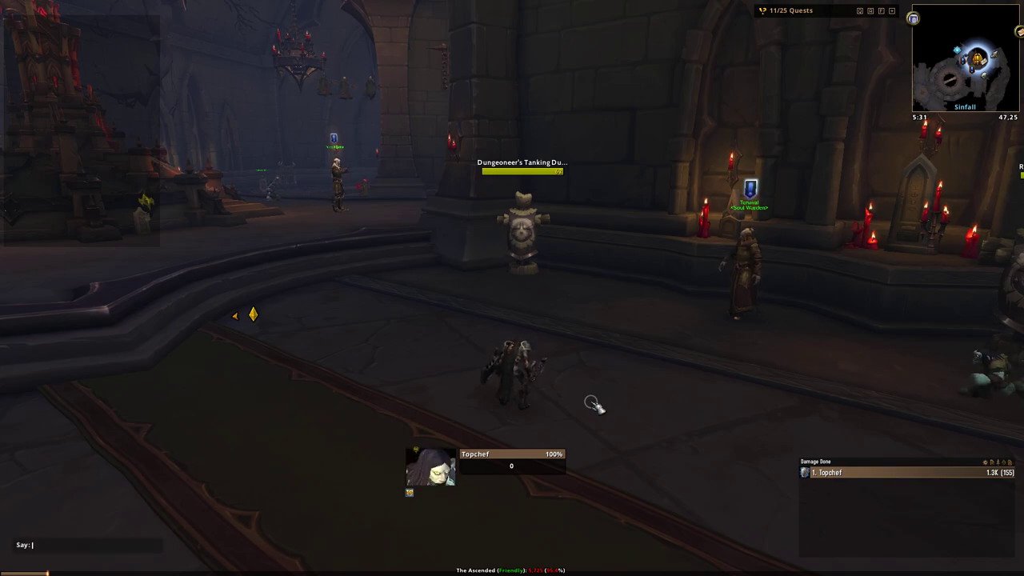
pyautogui.press('Return')
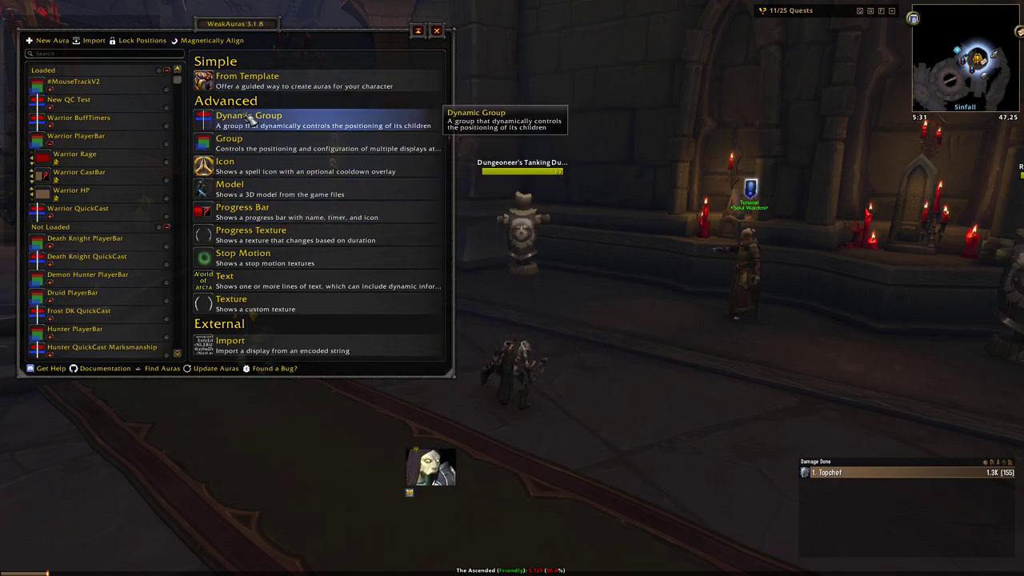
pyautogui.click(316, 216)
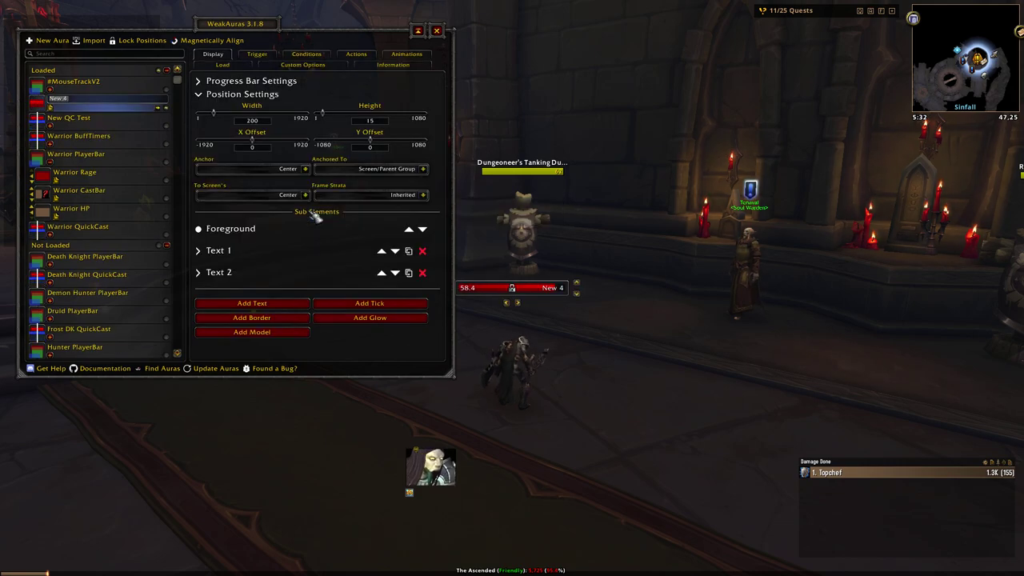
pyautogui.write('Test HP')
pyautogui.press('Return')
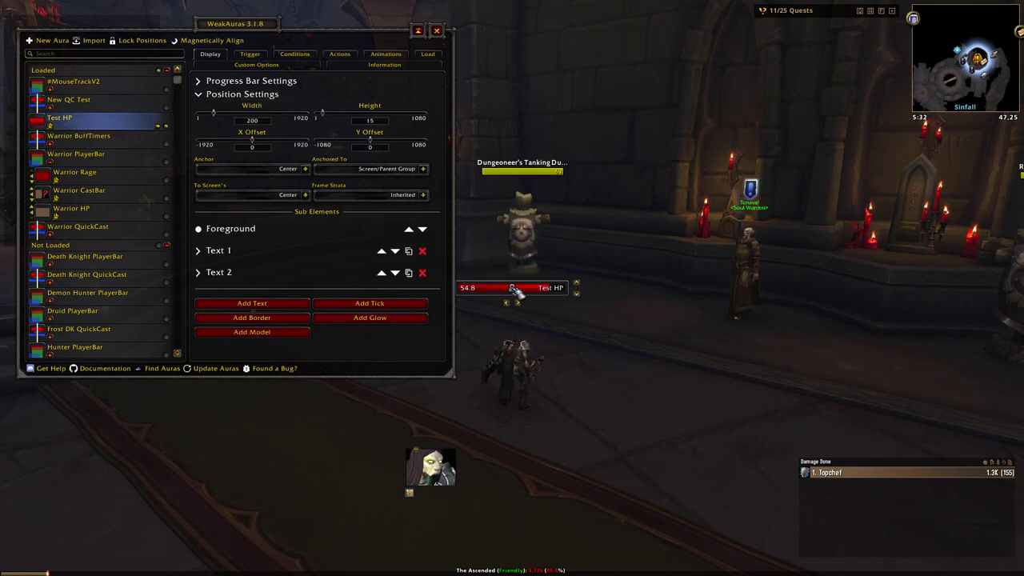
pyautogui.moveTo(516, 292); pyautogui.dragTo(664, 257)
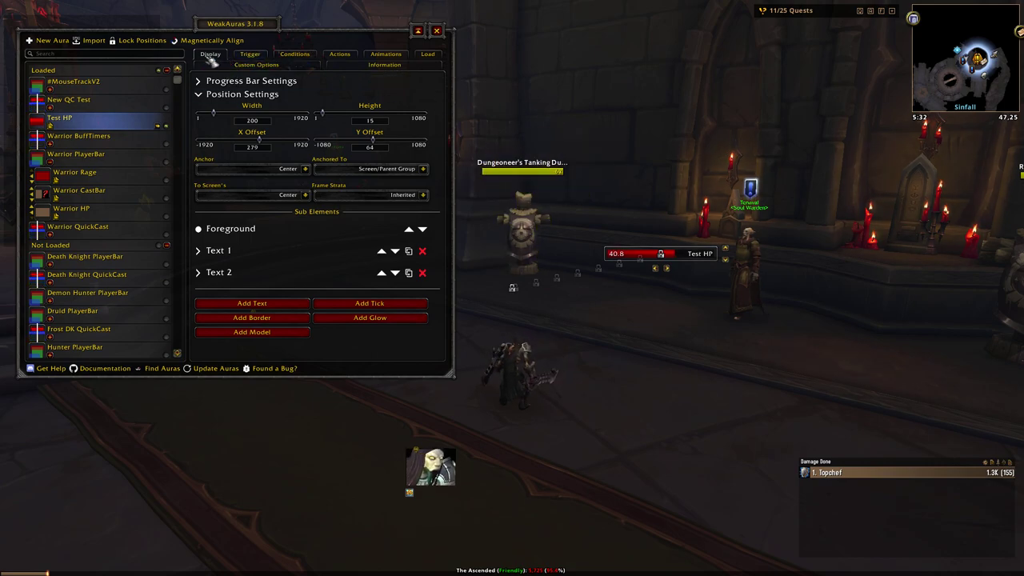
# Set Test HP's Trigger 1 to the Status type with Health, keeping Player as the tracked unit.
pyautogui.click(251, 55)
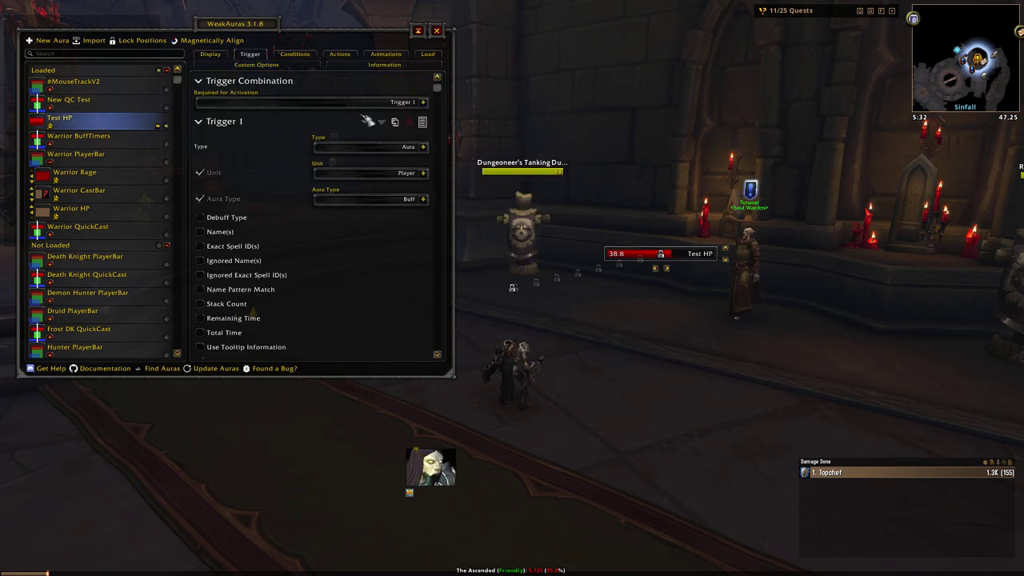
pyautogui.click(209, 125)
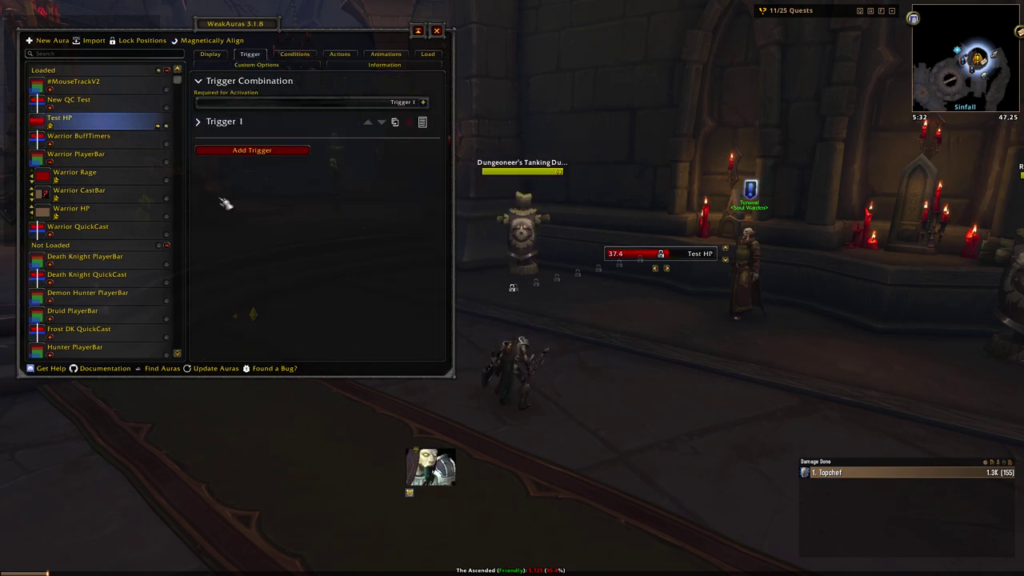
pyautogui.click(204, 125)
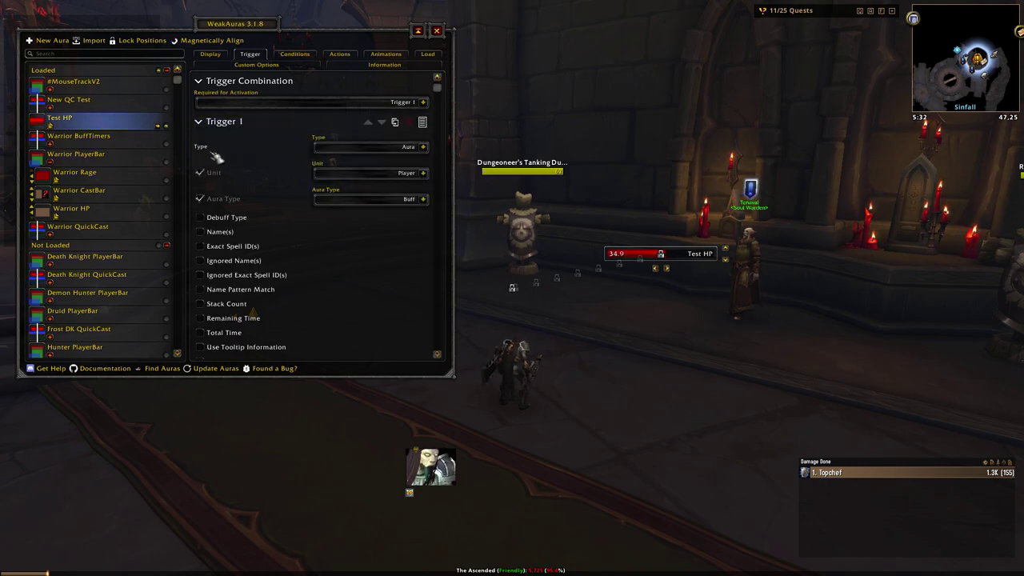
pyautogui.click(423, 147)
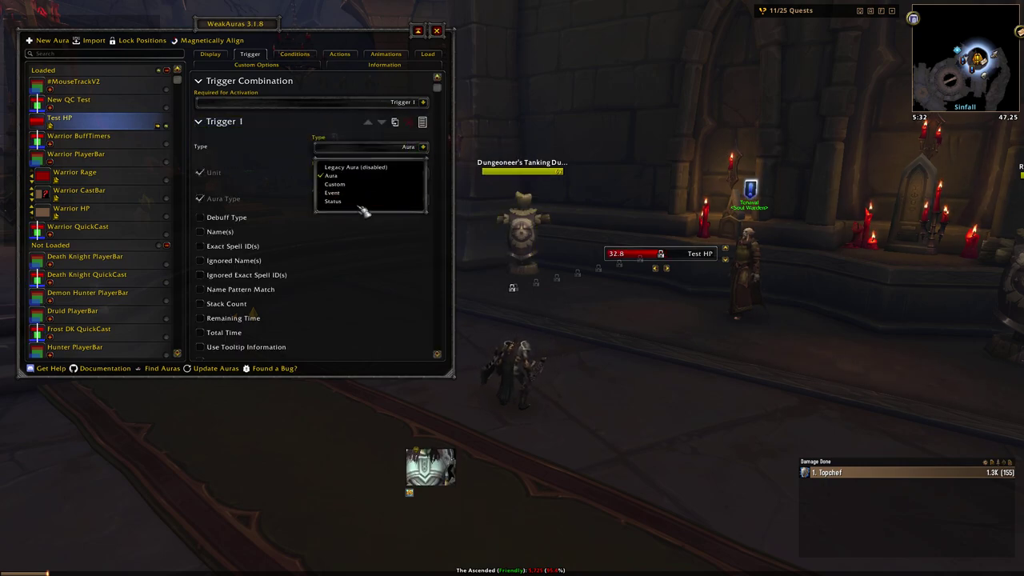
pyautogui.click(364, 206)
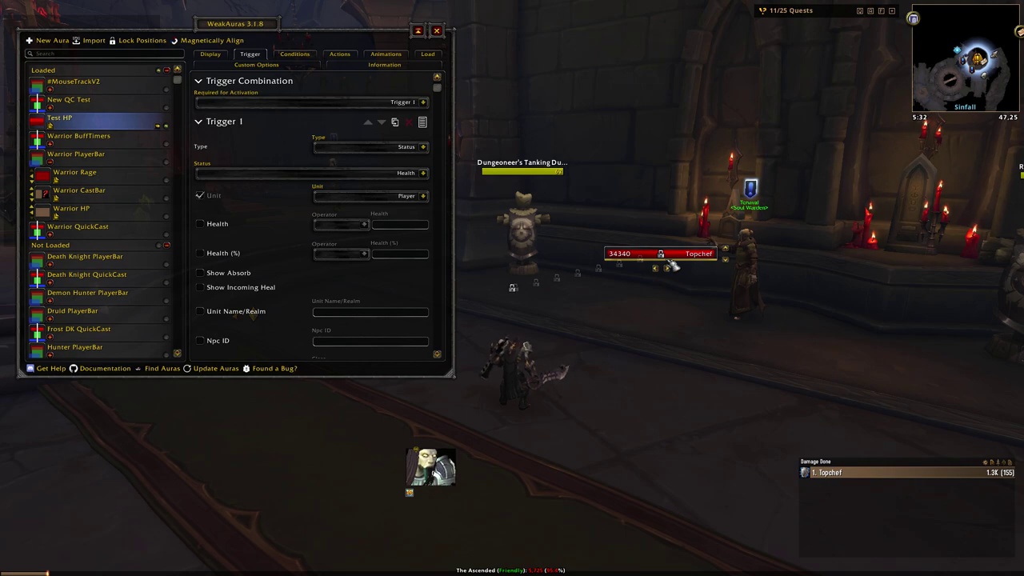
pyautogui.click(423, 196)
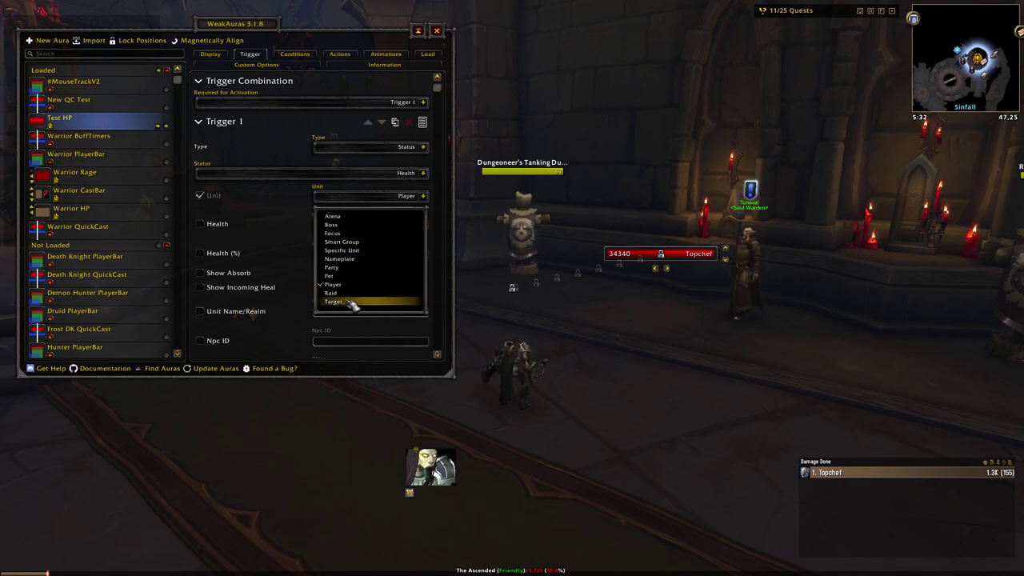
pyautogui.click(425, 197)
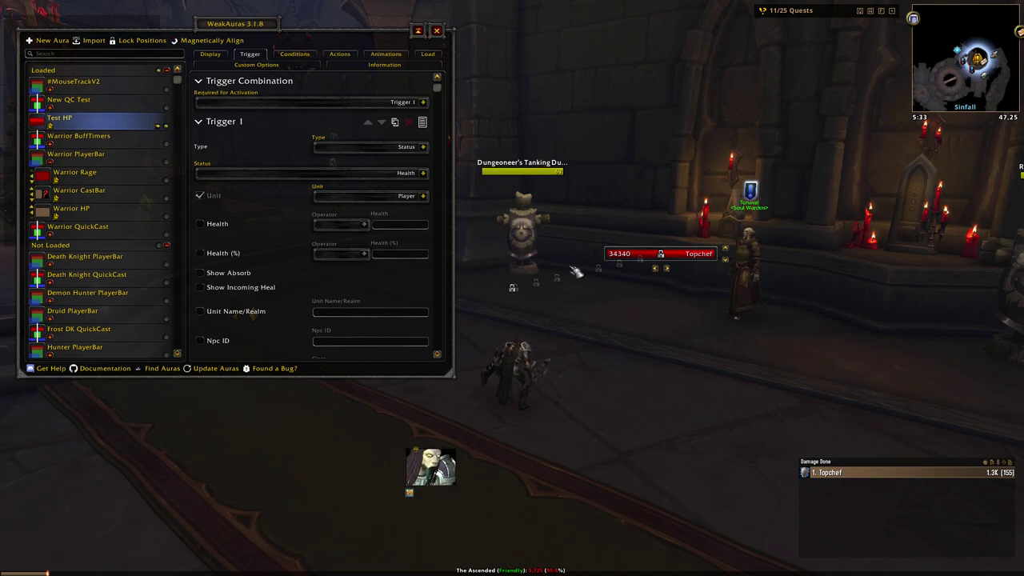
# Lower the Test HP bar to about X offset 267, Y offset -9, and stretch it taller with its progress bar settings expanded.
pyautogui.moveTo(662, 255)
pyautogui.mouseDown()
pyautogui.moveTo(606, 285)
pyautogui.moveTo(647, 304)
pyautogui.moveTo(670, 288)
pyautogui.moveTo(658, 296)
pyautogui.mouseUp()
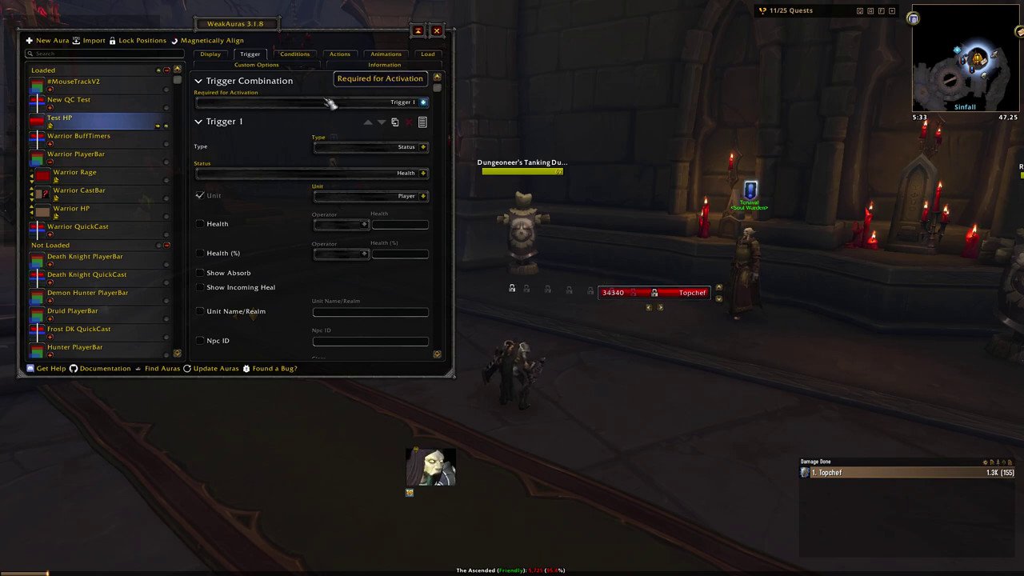
pyautogui.click(214, 55)
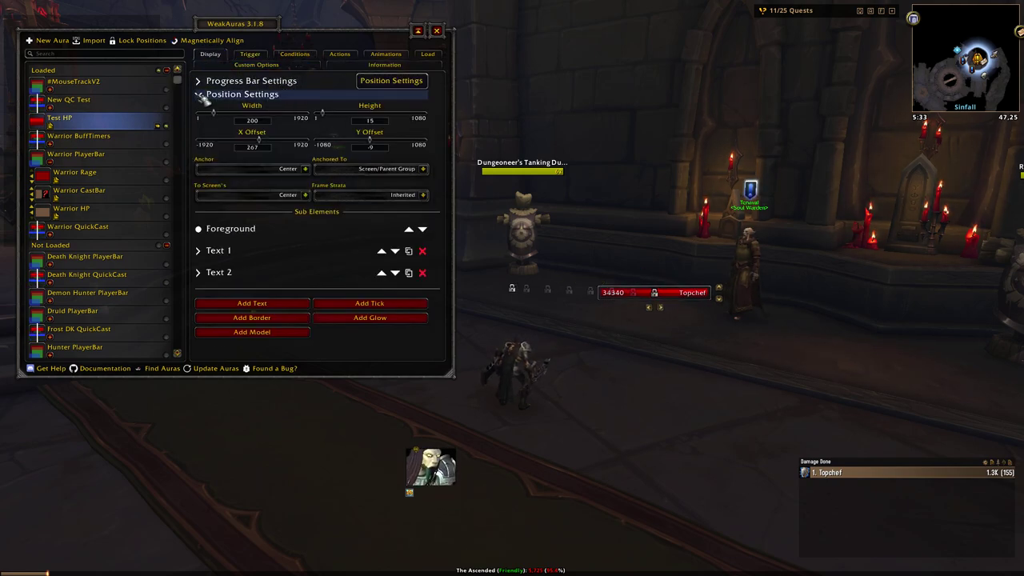
pyautogui.click(203, 93)
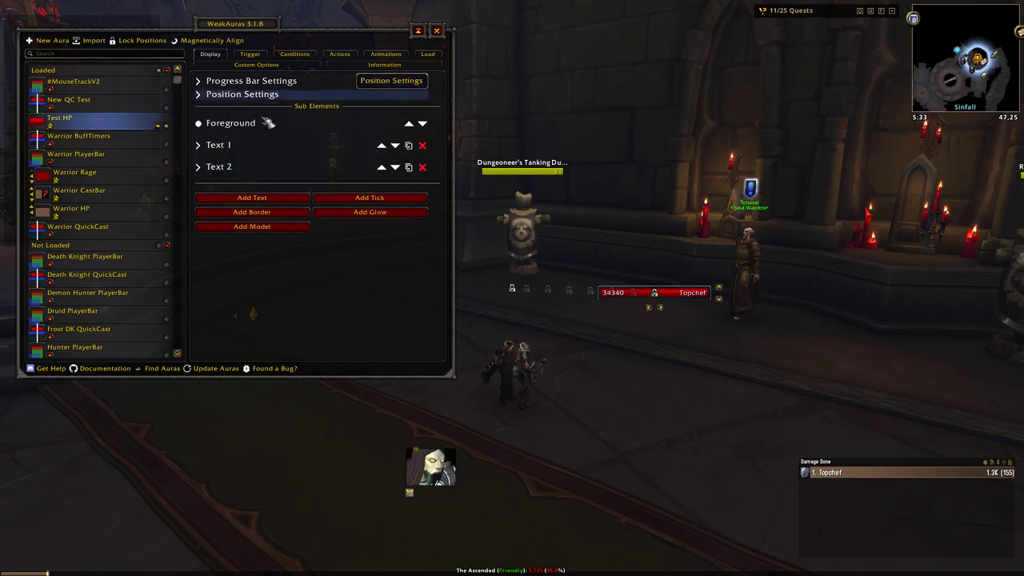
pyautogui.click(201, 82)
pyautogui.click(203, 85)
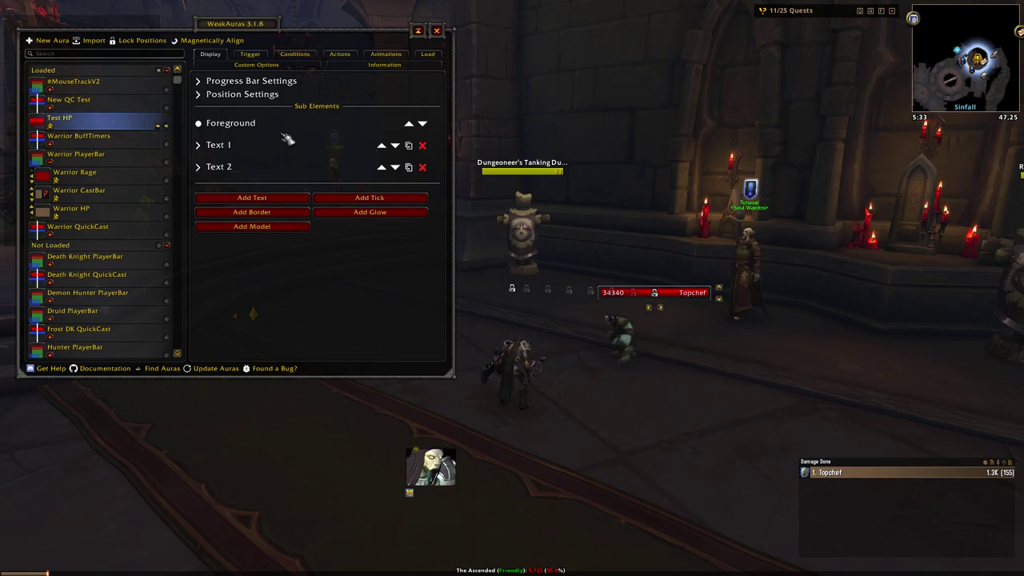
pyautogui.click(202, 79)
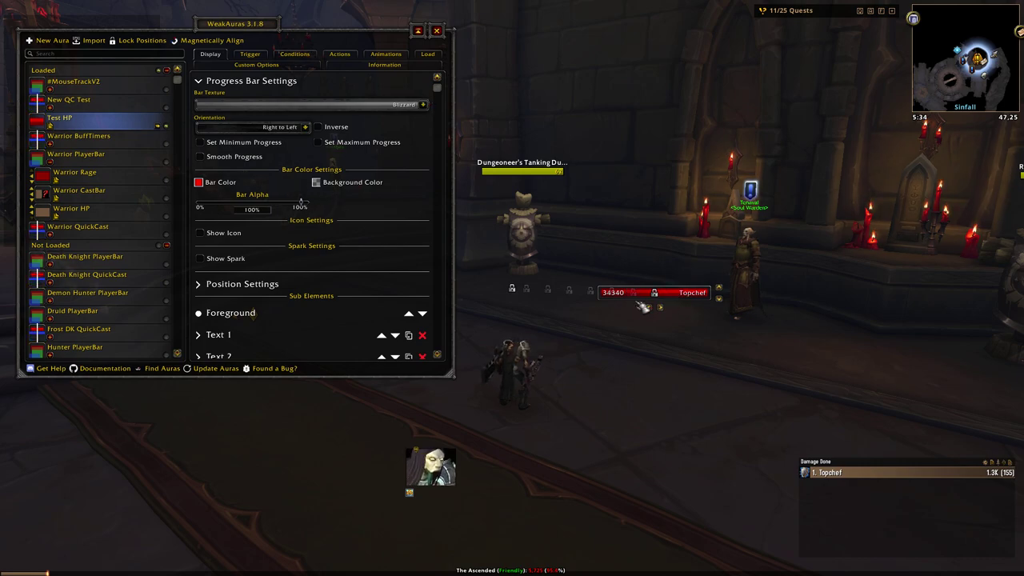
pyautogui.moveTo(664, 299); pyautogui.dragTo(666, 340)
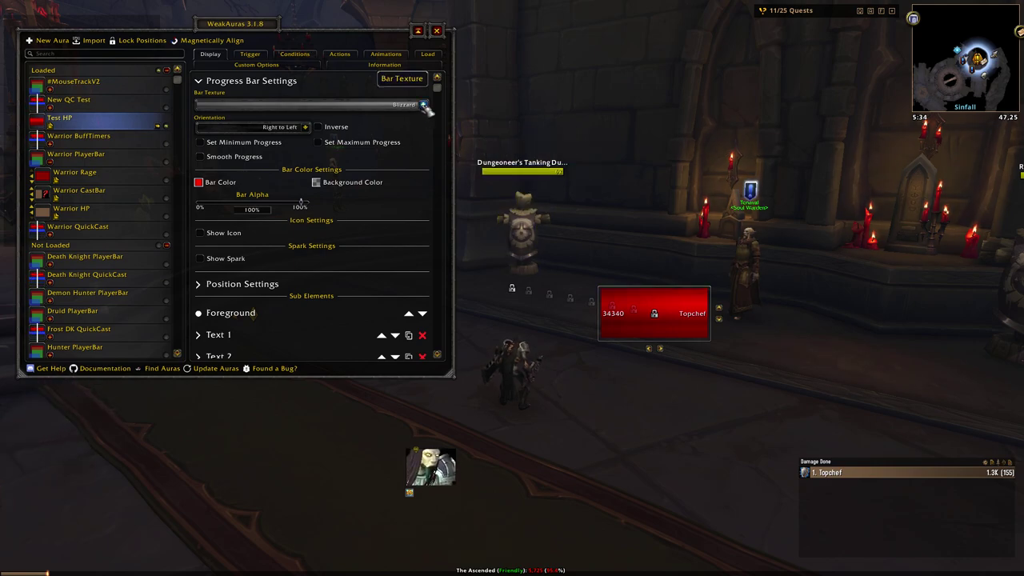
# Try the Charcoal and Details Flat bar textures on the Test HP bar.
pyautogui.click(423, 105)
pyautogui.click(315, 172)
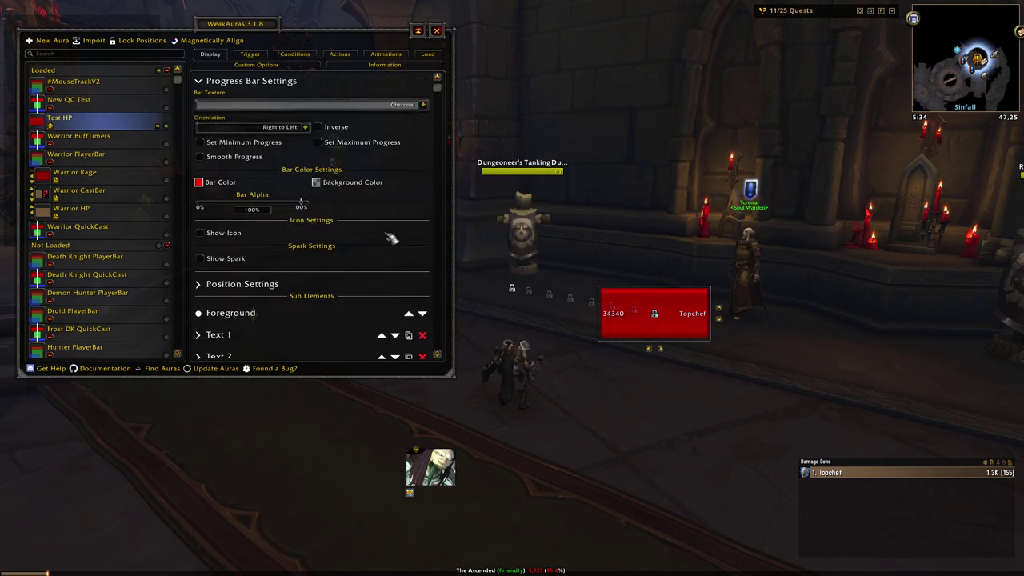
pyautogui.click(423, 105)
pyautogui.click(328, 204)
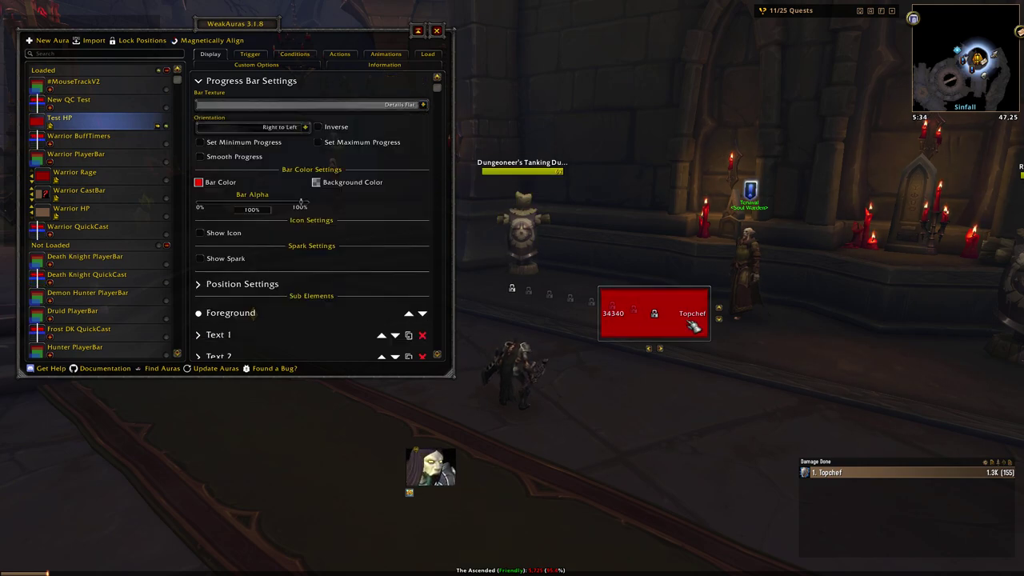
# Browse the available bar textures and set the Test HP bar to KT - Flat.
pyautogui.click(424, 105)
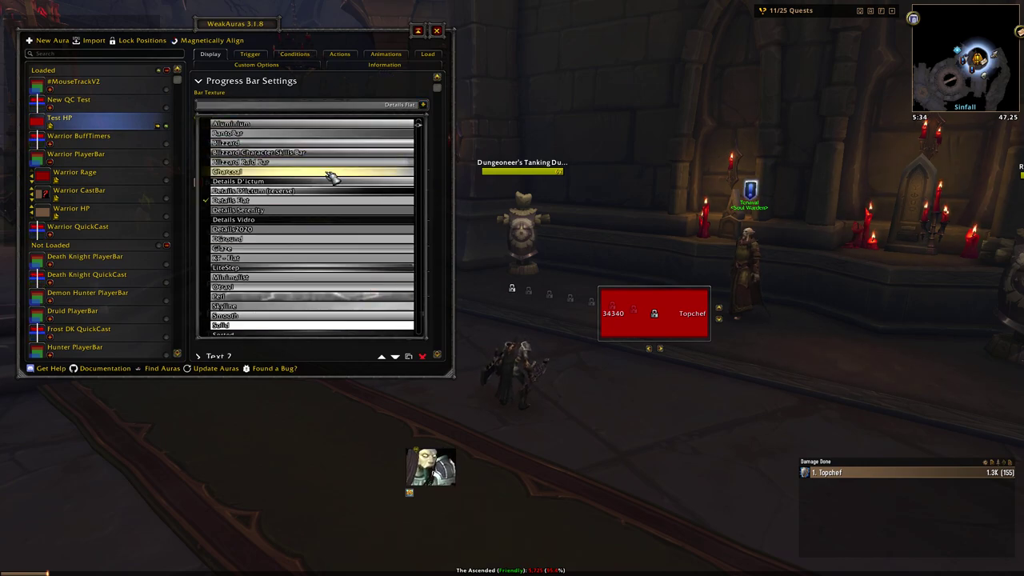
pyautogui.scroll(-2, 330, 175)
pyautogui.scroll(2, 332, 178)
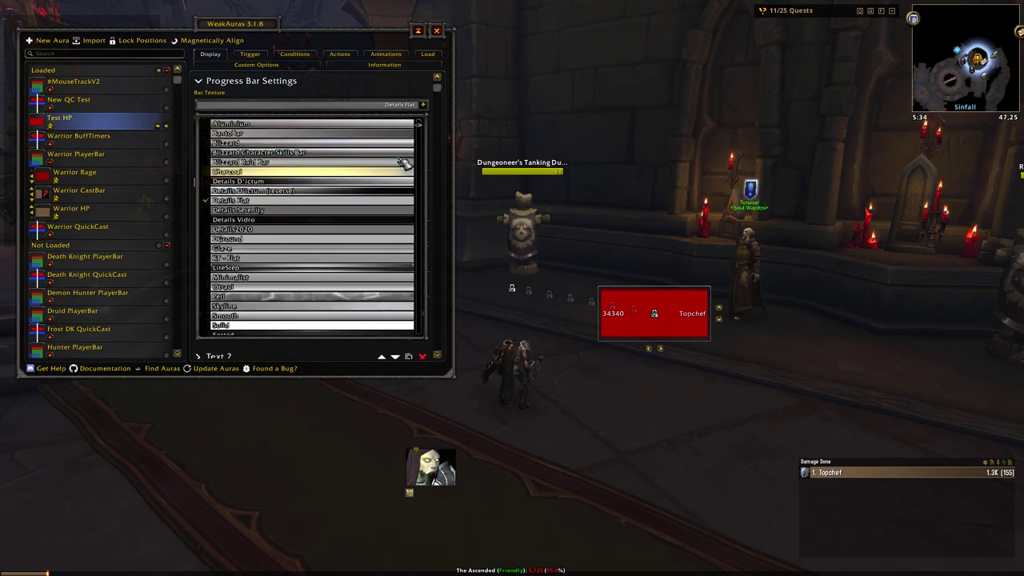
pyautogui.click(425, 105)
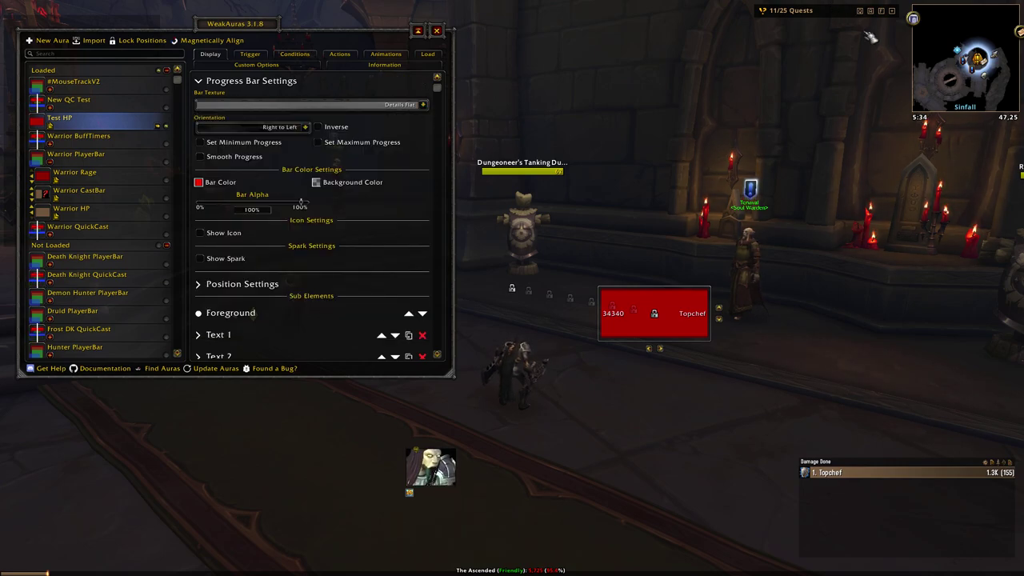
pyautogui.click(423, 105)
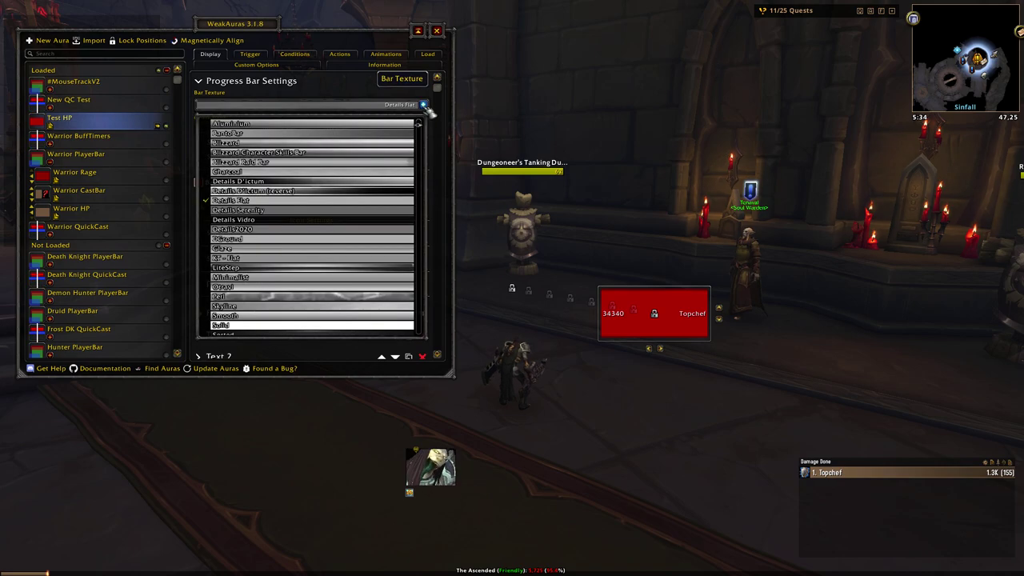
pyautogui.click(270, 263)
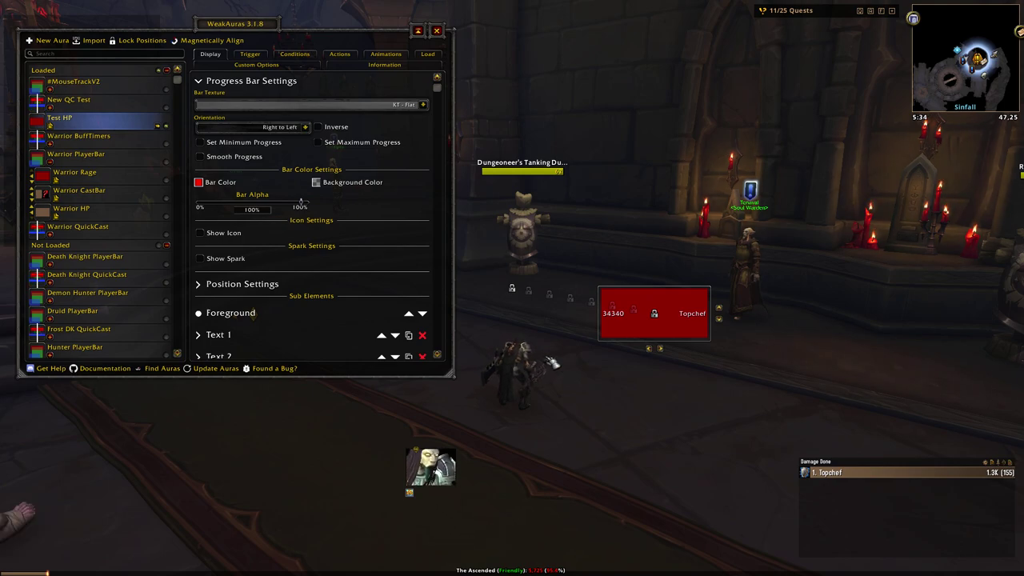
pyautogui.click(422, 105)
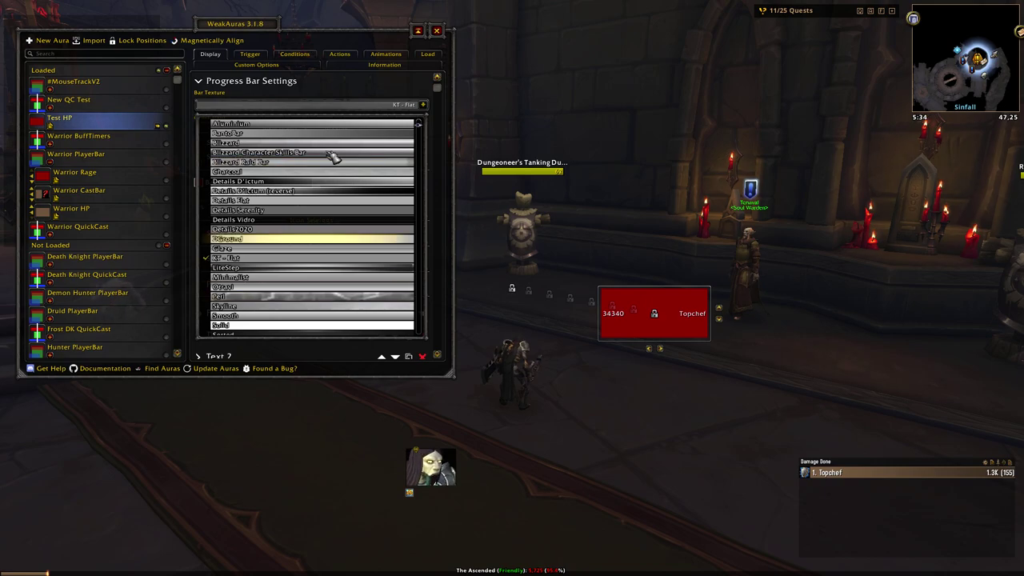
pyautogui.click(425, 106)
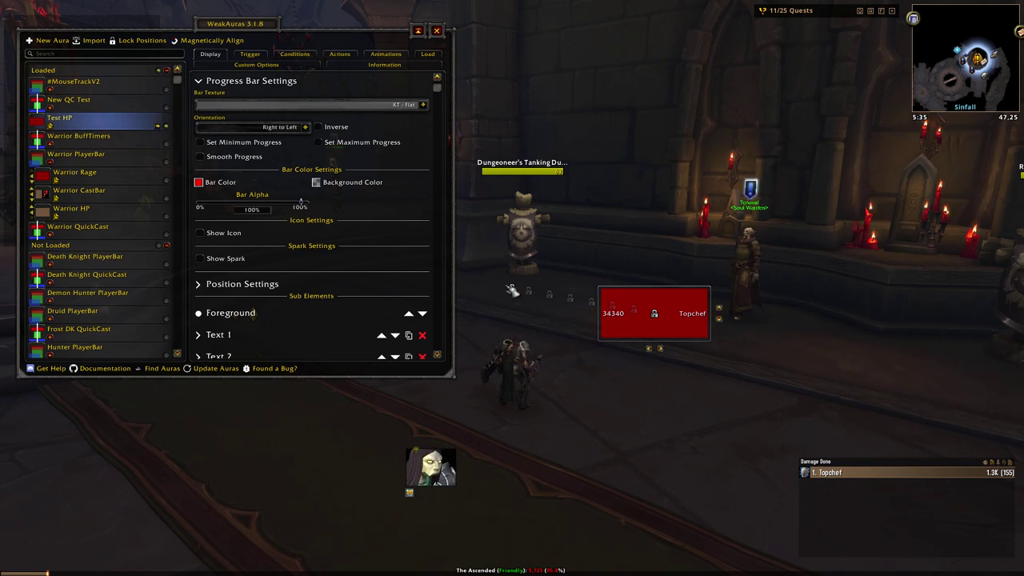
# Exit the aura options and fight the Dungeoneer's Tanking Dummy to check how the health bar reacts to damage.
pyautogui.press('w')
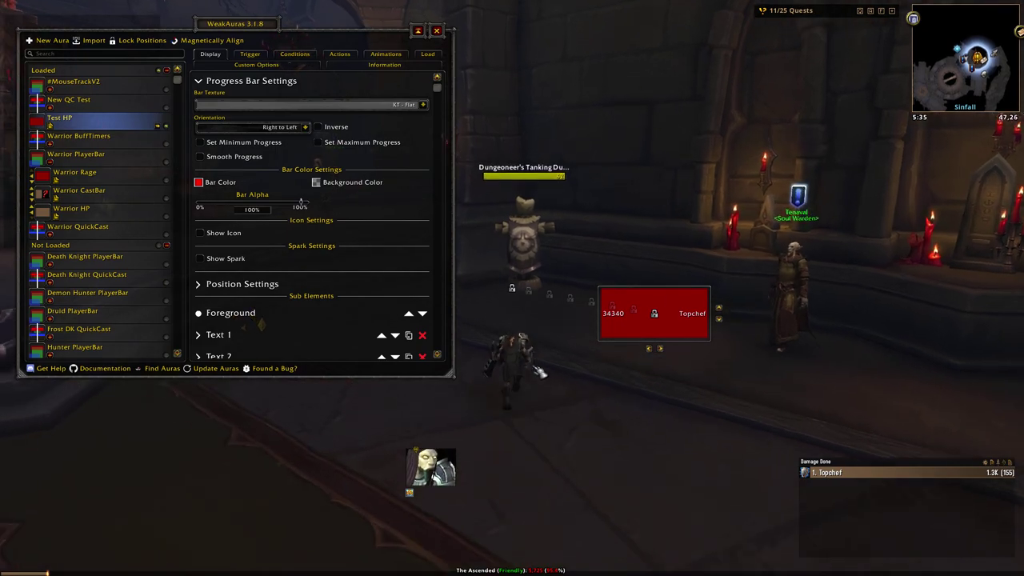
pyautogui.rightClick(529, 341)
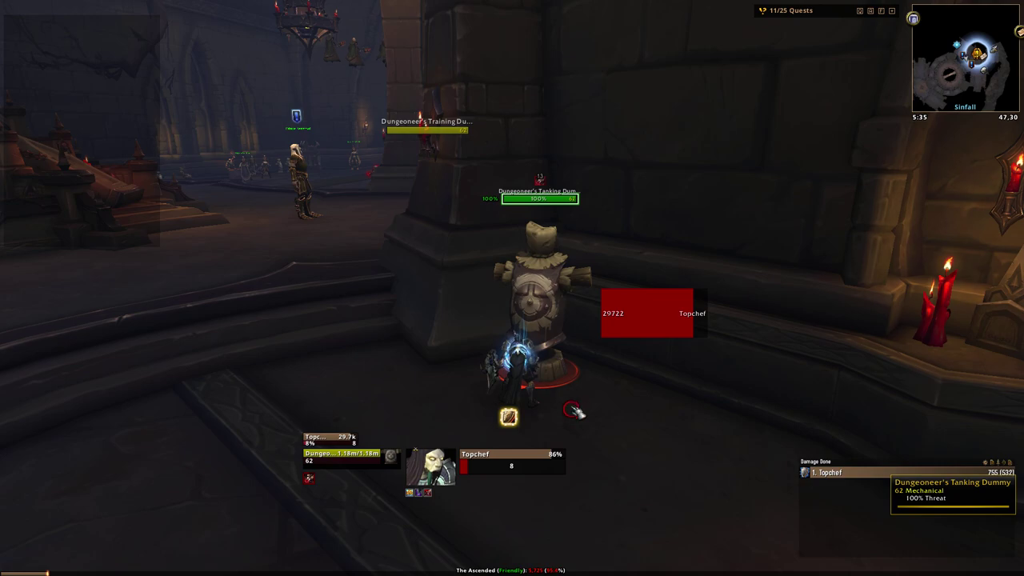
pyautogui.press('2')
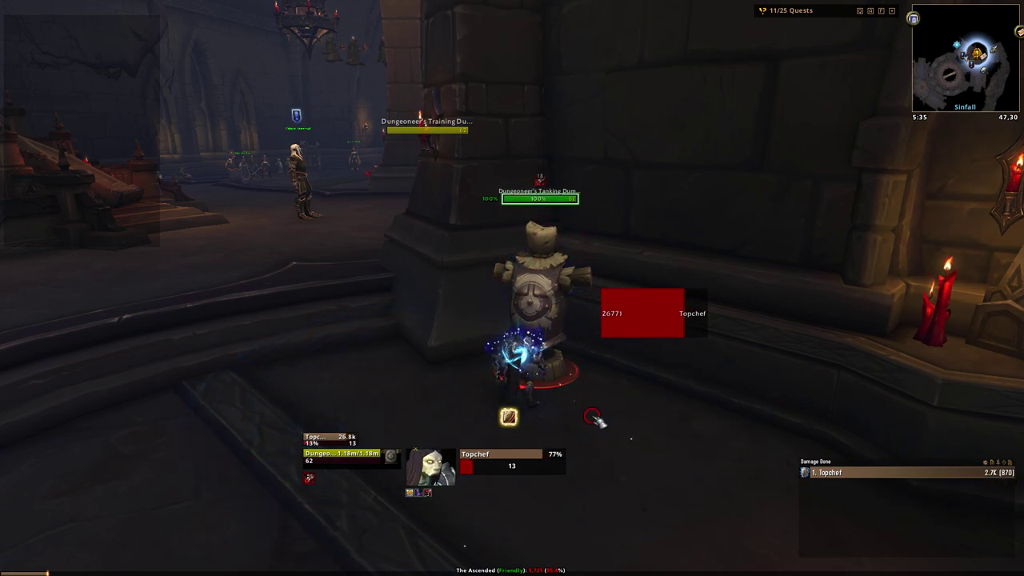
pyautogui.moveTo(603, 424); pyautogui.dragTo(600, 423)
# Run away from the tanking dummy to leave combat and return to Test HP's progress bar settings.
pyautogui.press('w')
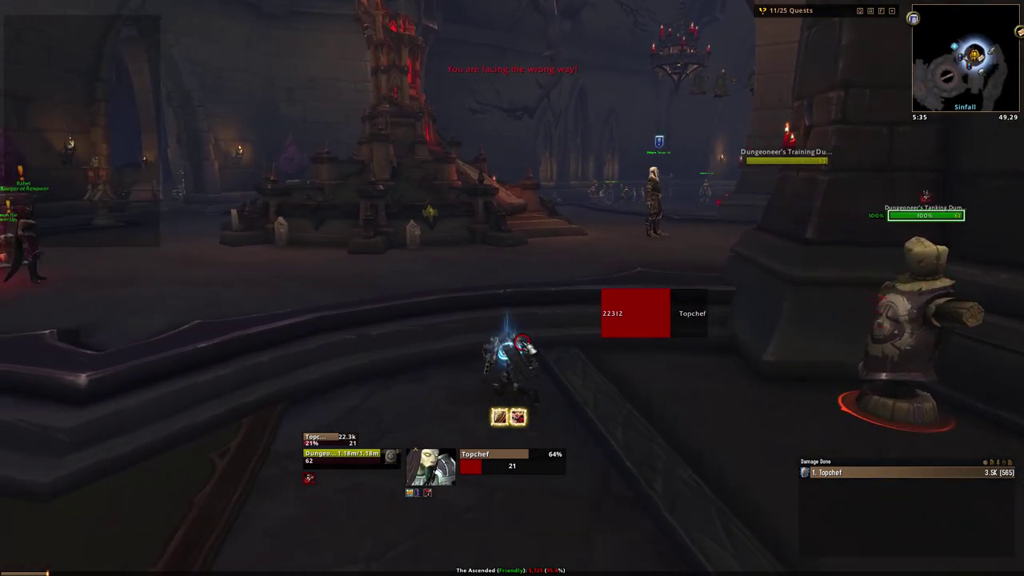
pyautogui.press('Escape')
pyautogui.press('w')
pyautogui.moveTo(521, 346); pyautogui.dragTo(522, 346)
pyautogui.press('d')
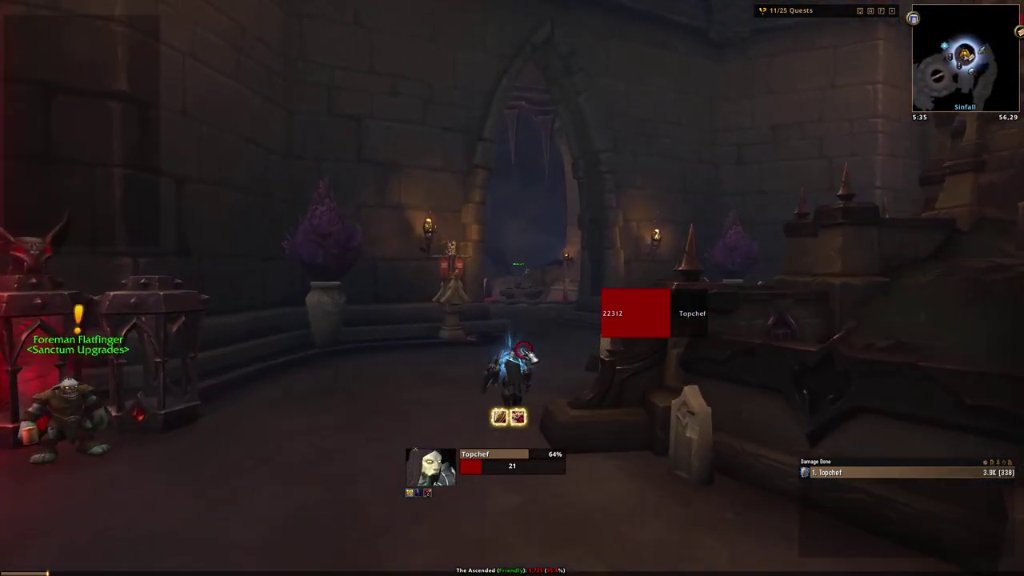
pyautogui.press('d')
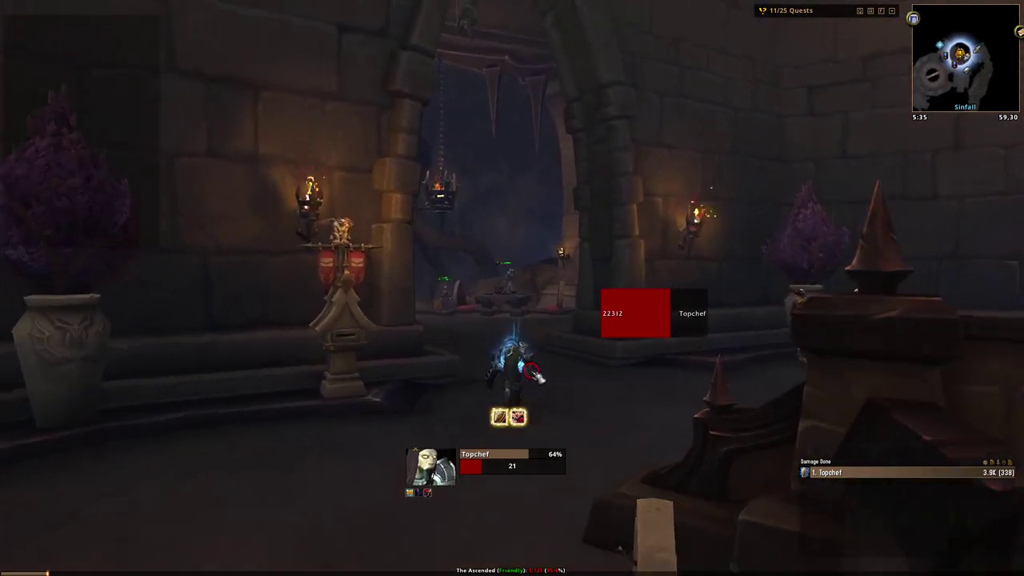
pyautogui.press('d')
pyautogui.press('a')
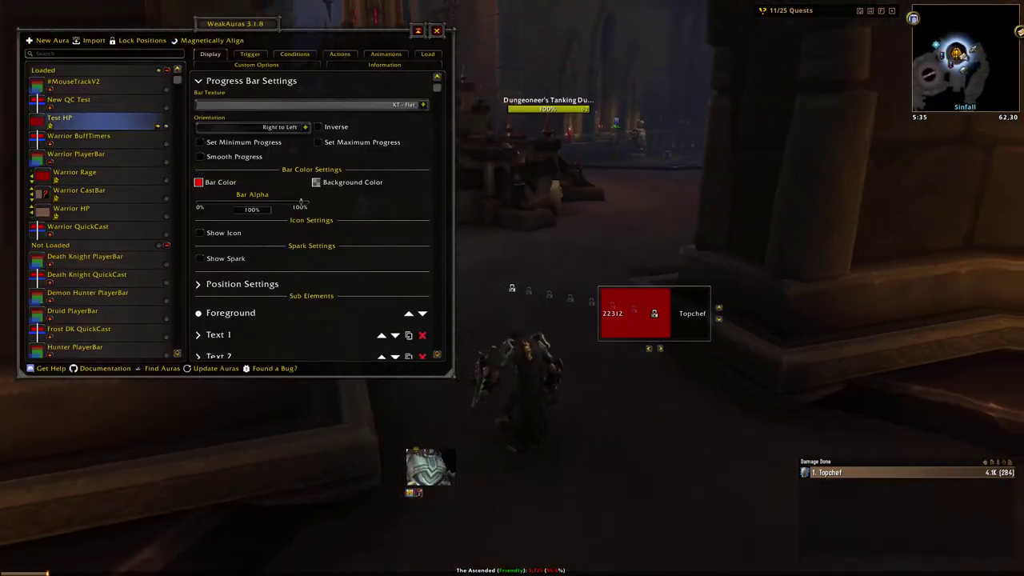
pyautogui.press('w')
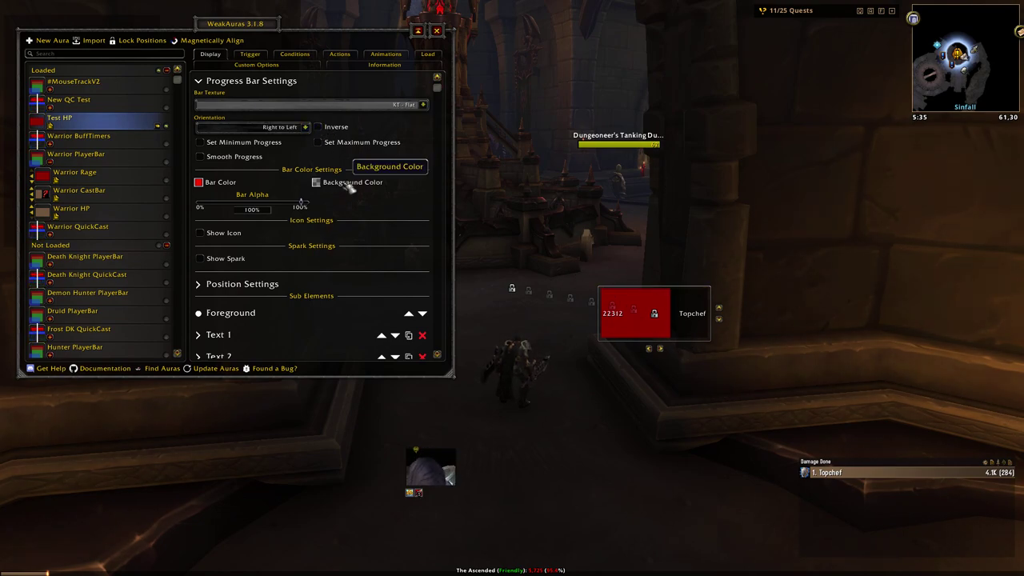
# Try the Top to Bottom orientation on the Test HP bar and return it to Right to Left.
pyautogui.click(306, 127)
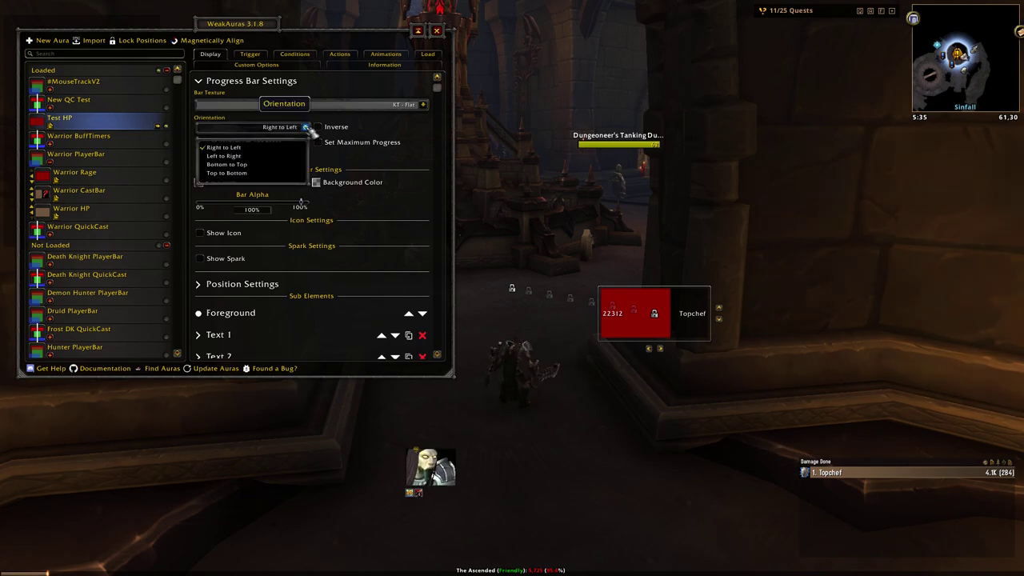
pyautogui.click(230, 172)
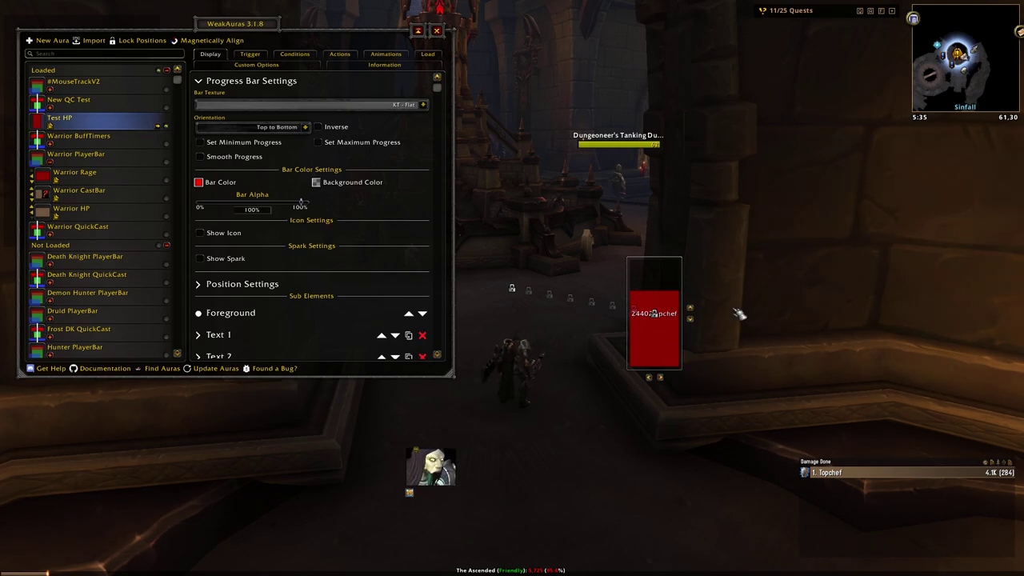
pyautogui.click(304, 128)
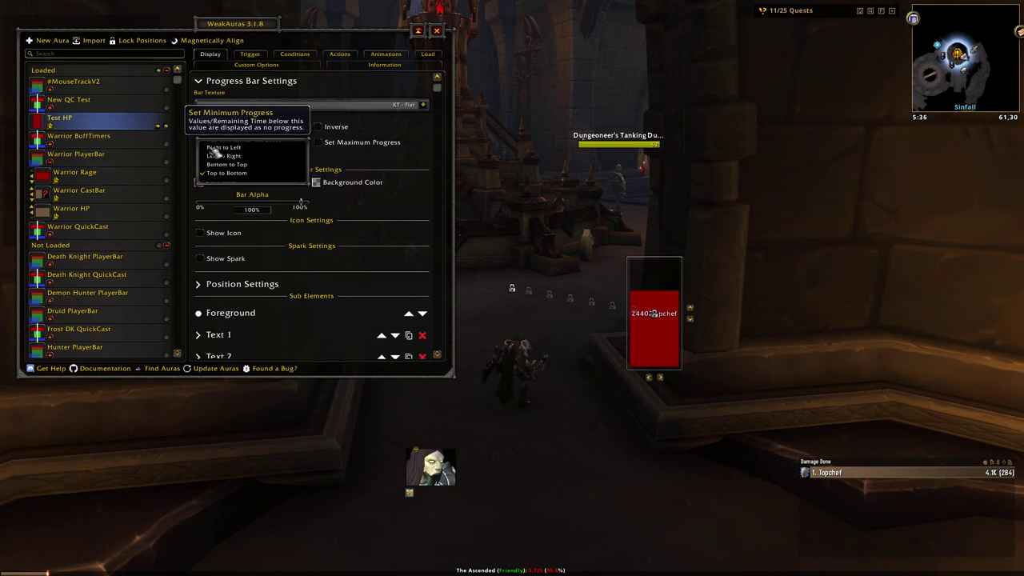
pyautogui.click(275, 149)
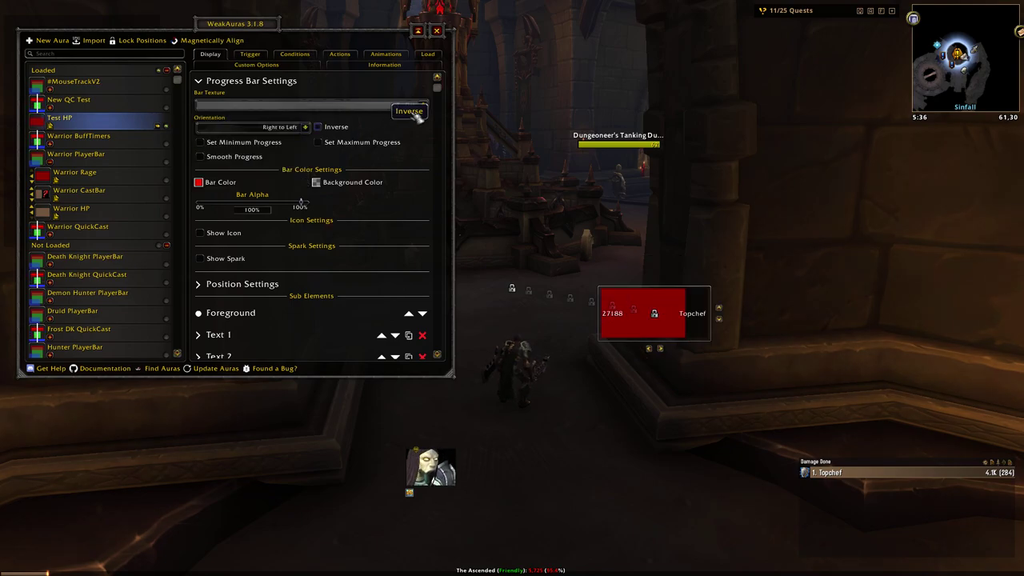
# Run the character through the hall back toward the Dungeoneer's Tanking Dummy.
pyautogui.press('w')
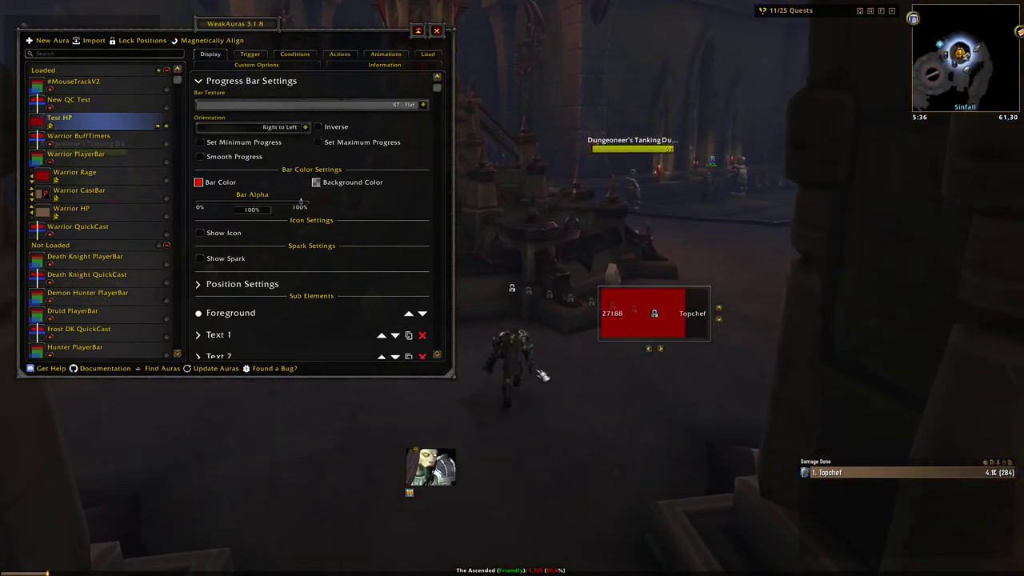
pyautogui.press('d')
pyautogui.press('w')
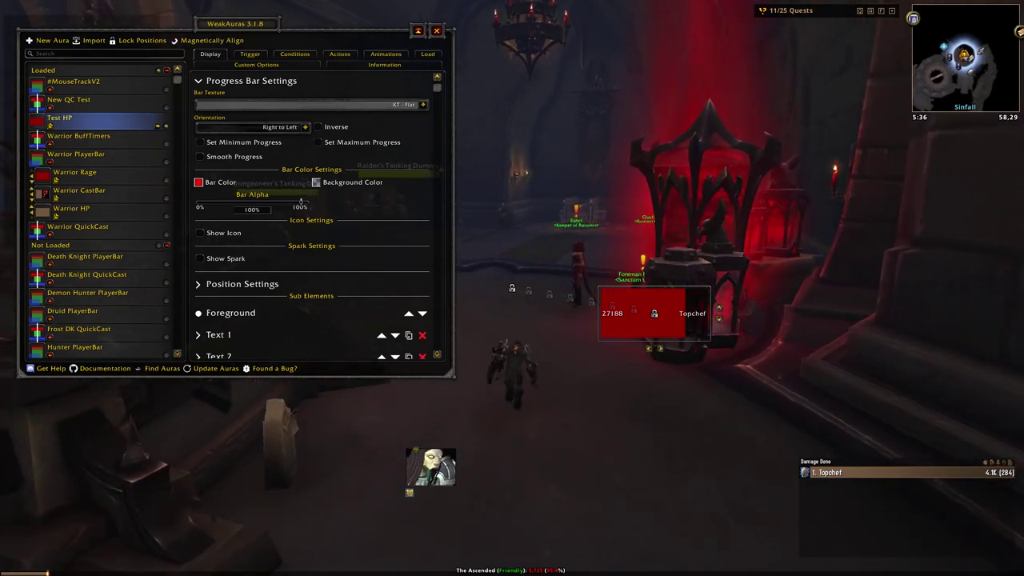
pyautogui.press('w')
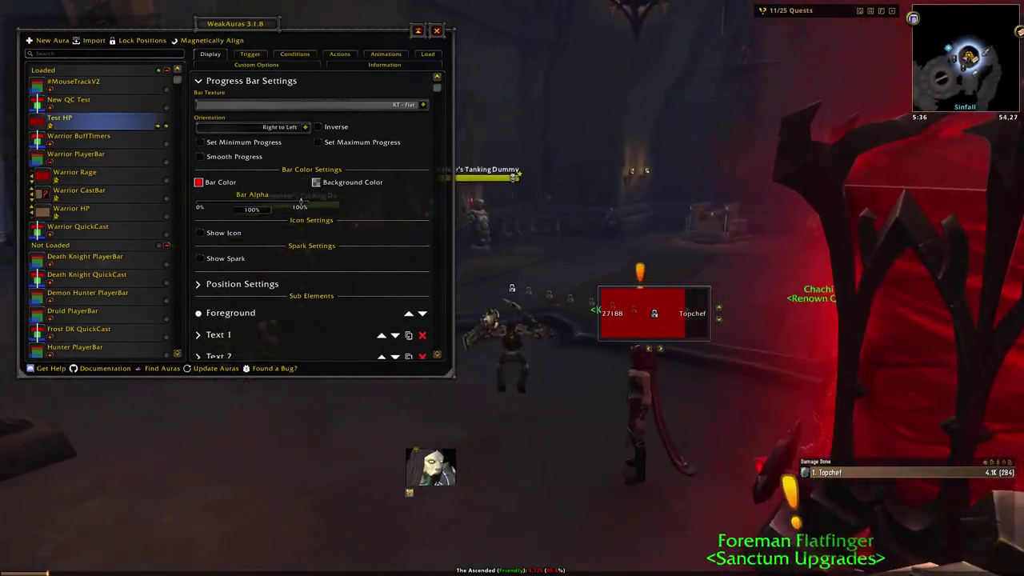
pyautogui.press('w')
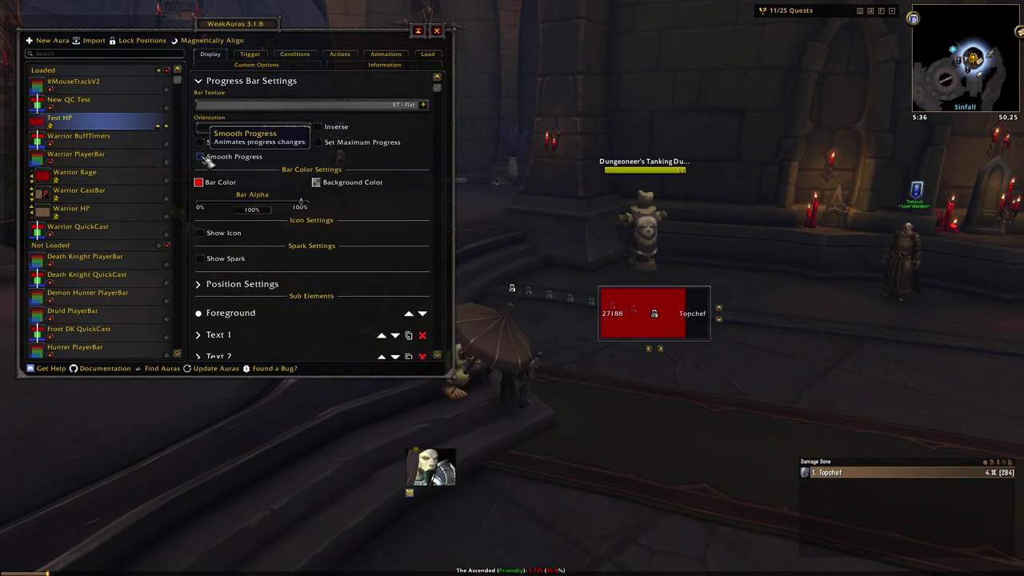
pyautogui.press('d')
pyautogui.press('w')
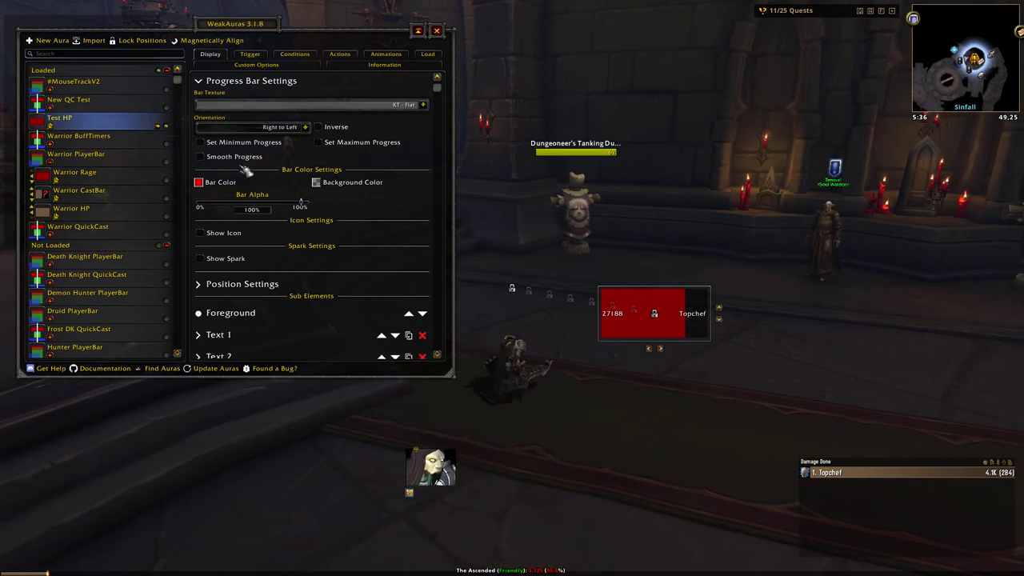
# Enable Smooth Progress on the Test HP bar and attack the Dungeoneer's Tanking Dummy to test the bar's animation.
pyautogui.click(200, 157)
pyautogui.press('w')
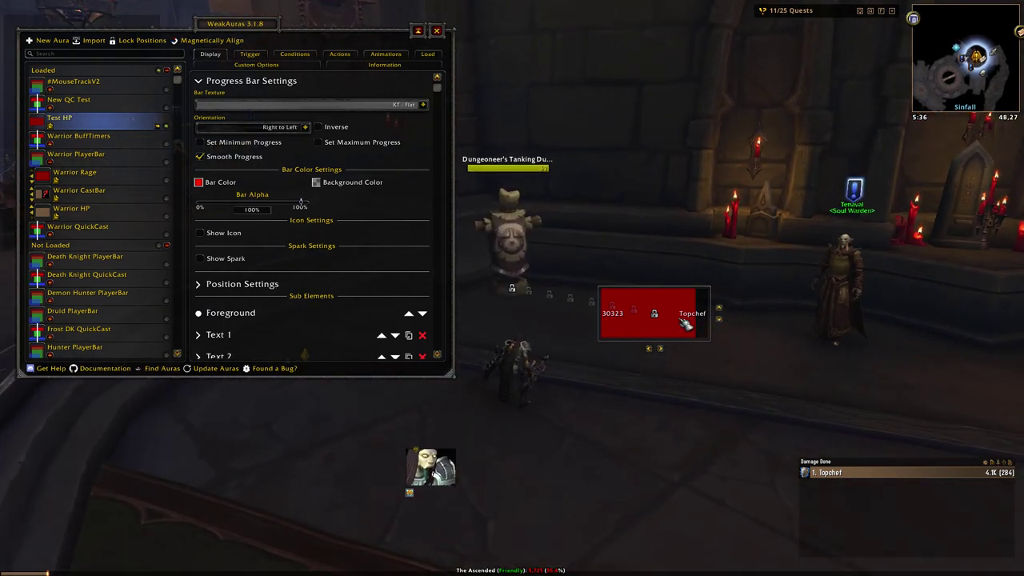
pyautogui.press('w')
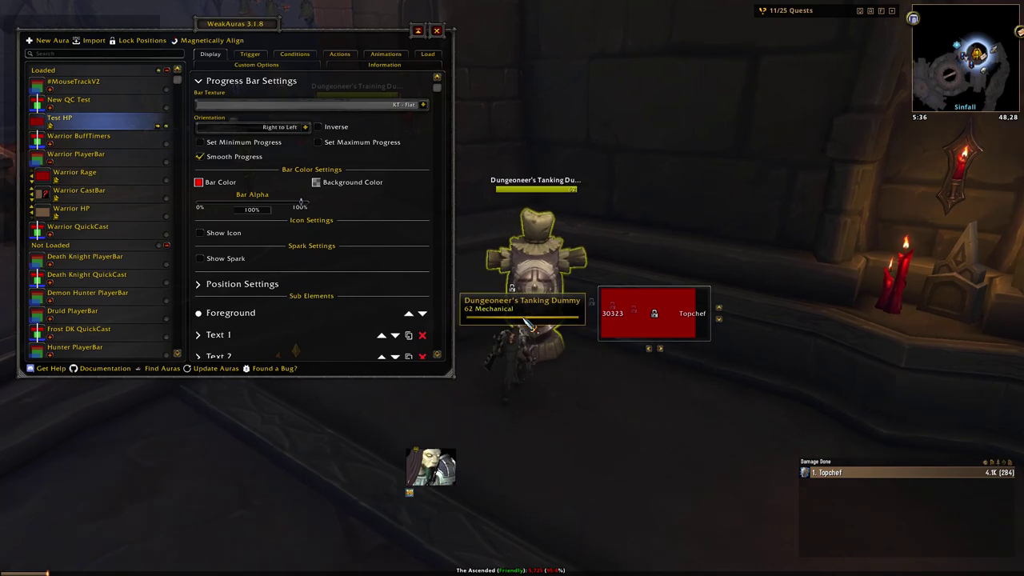
pyautogui.rightClick(537, 337)
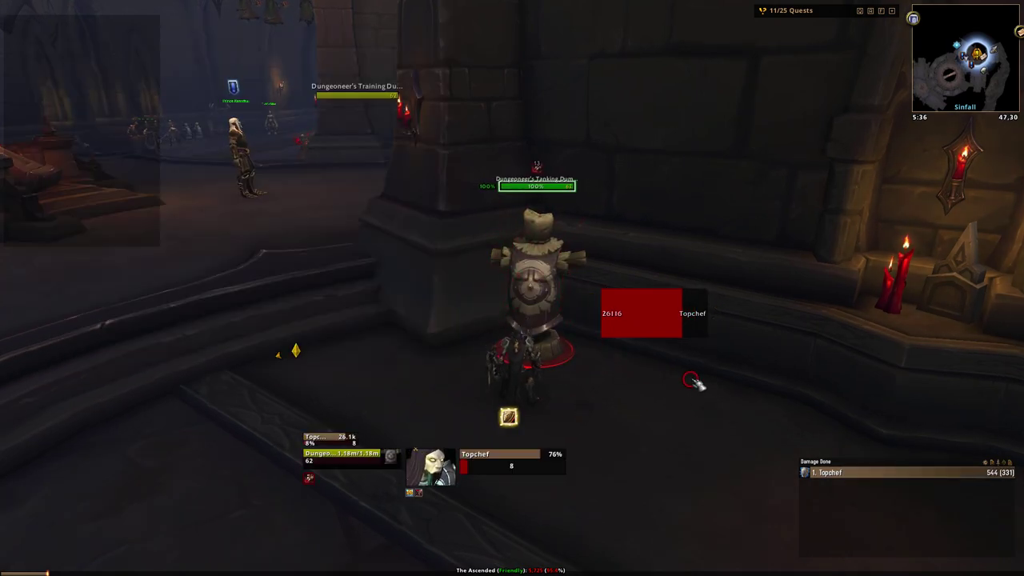
pyautogui.press('2')
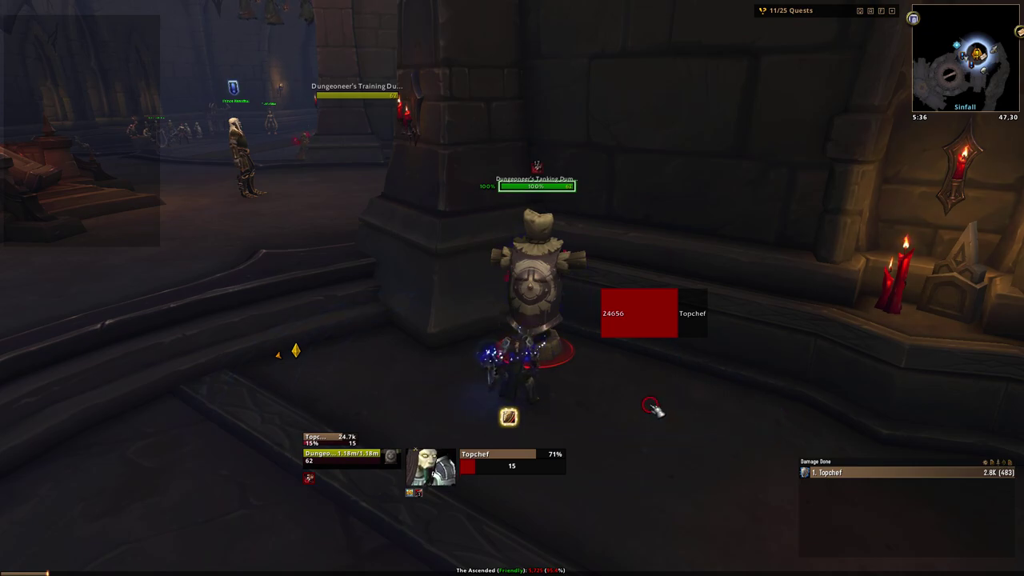
# Turn away from the tanking dummy and run across the hall to drop combat.
pyautogui.press('a')
pyautogui.rightClick(558, 375)
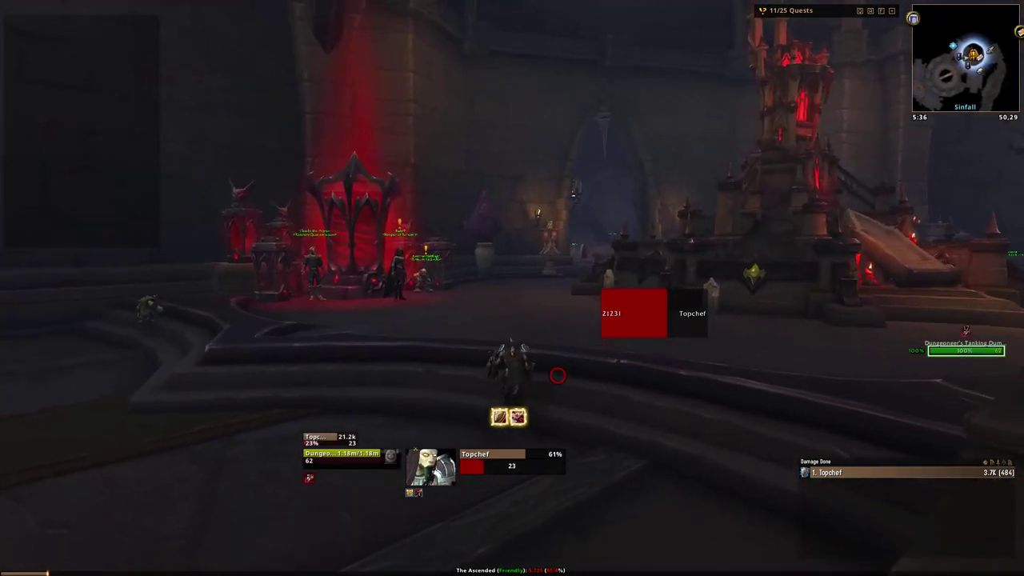
pyautogui.press('w')
pyautogui.click(546, 369)
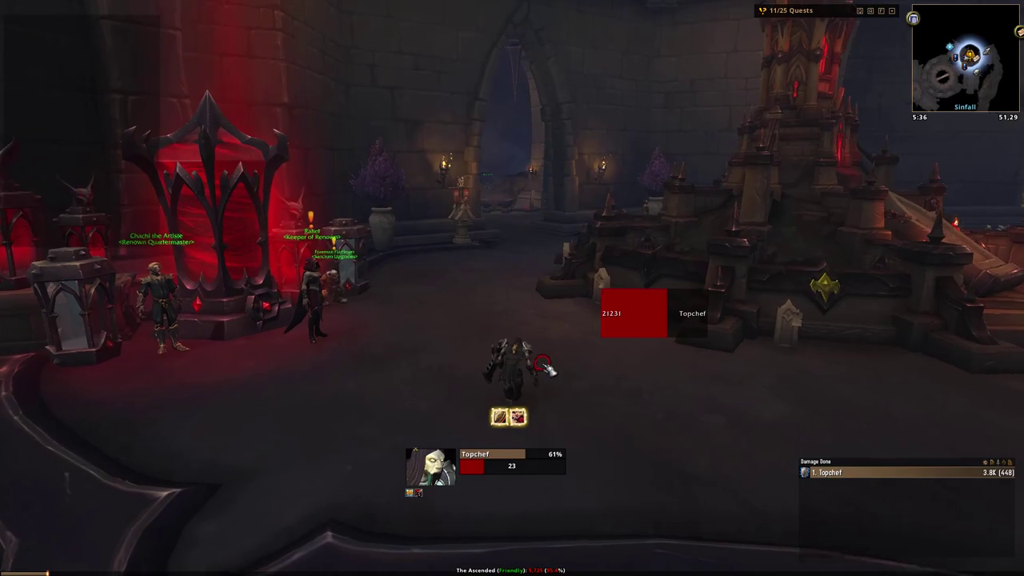
pyautogui.press('w')
pyautogui.press('d')
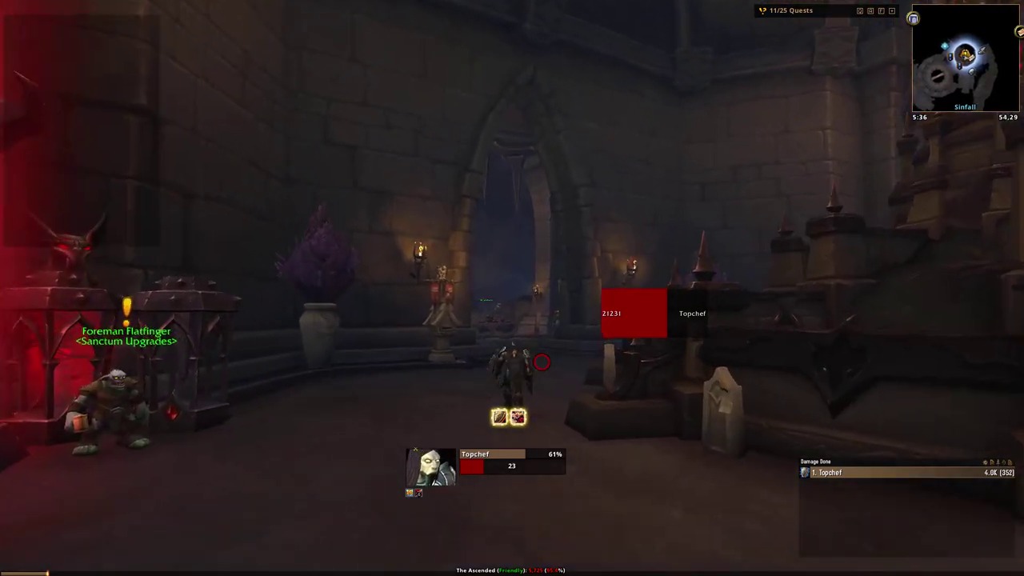